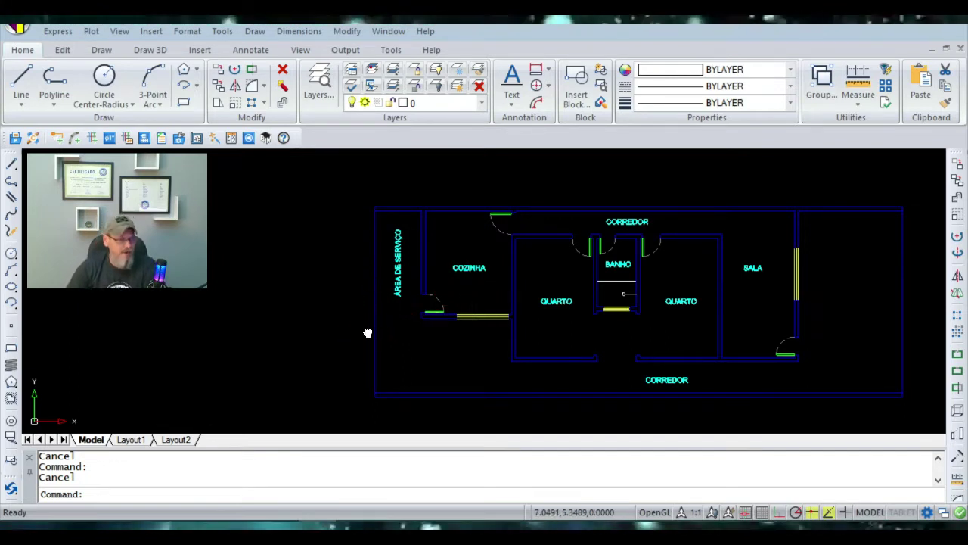
Measure the thickness of the lower wall of the QUARTO beside the kitchen
middle_click_drag(368, 332, 349, 317)
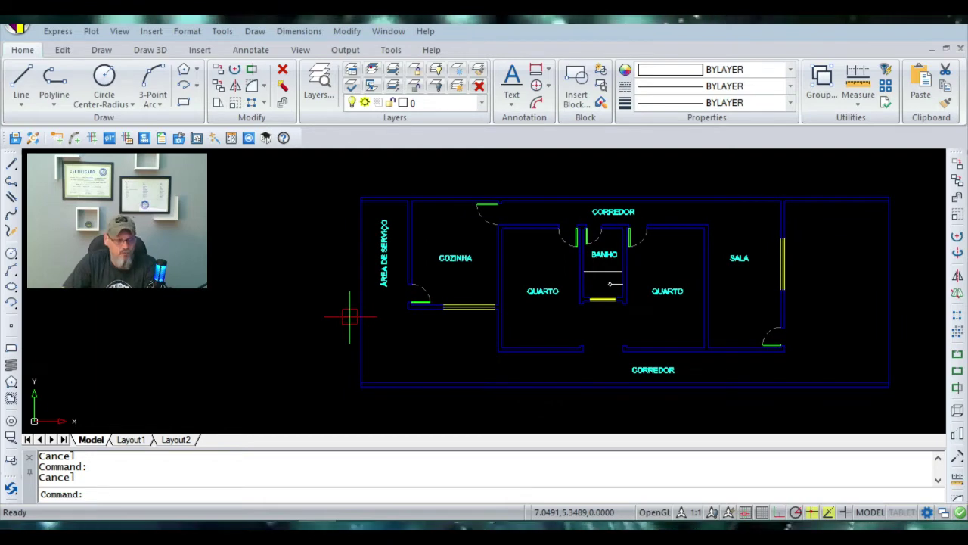
type("di")
key("Return")
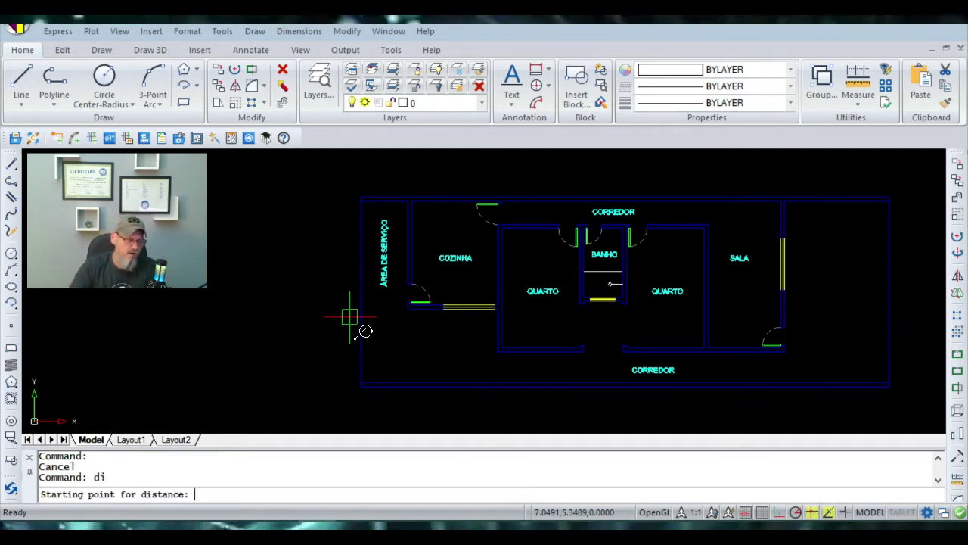
scroll(568, 345, "up", 4)
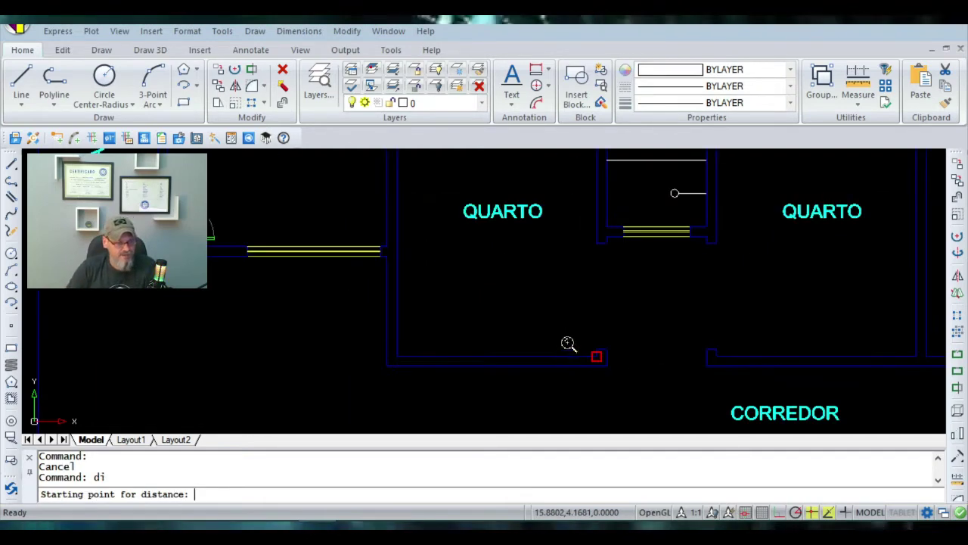
left_click(498, 355)
left_click(496, 366)
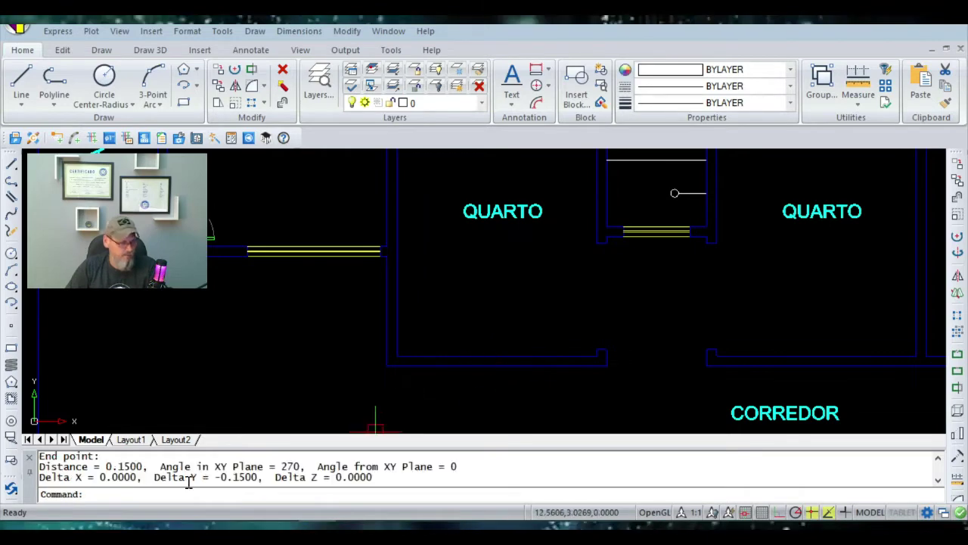
scroll(527, 334, "down", 4)
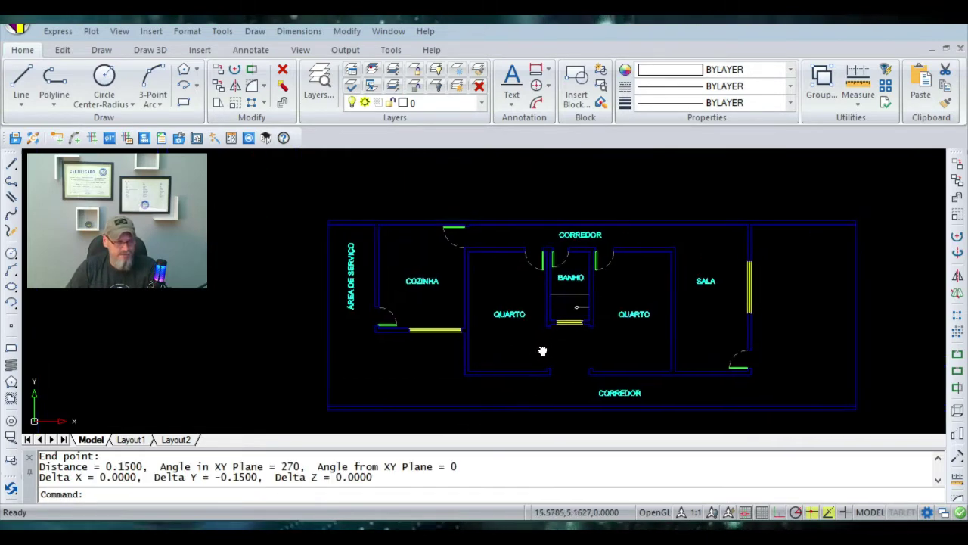
middle_click_drag(543, 345, 531, 329)
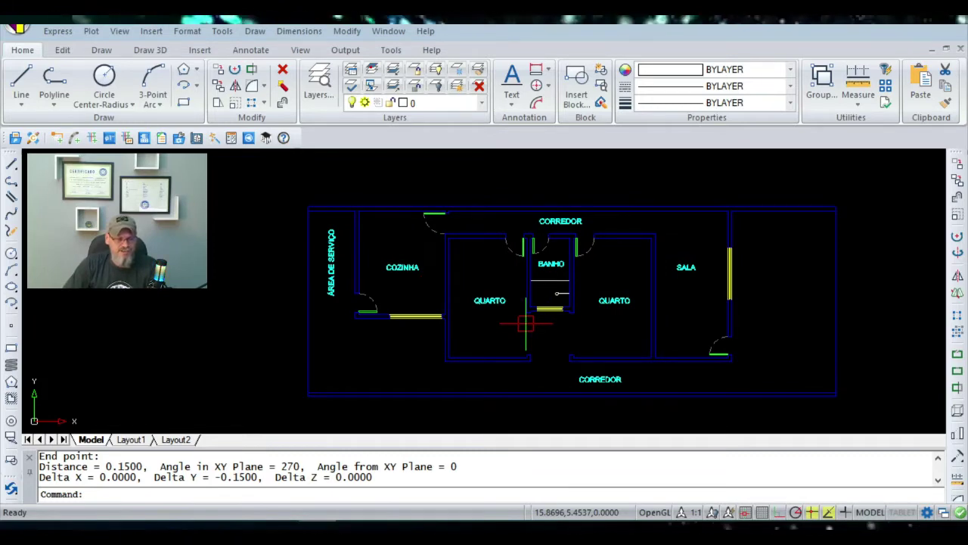
middle_click_drag(649, 324, 656, 326)
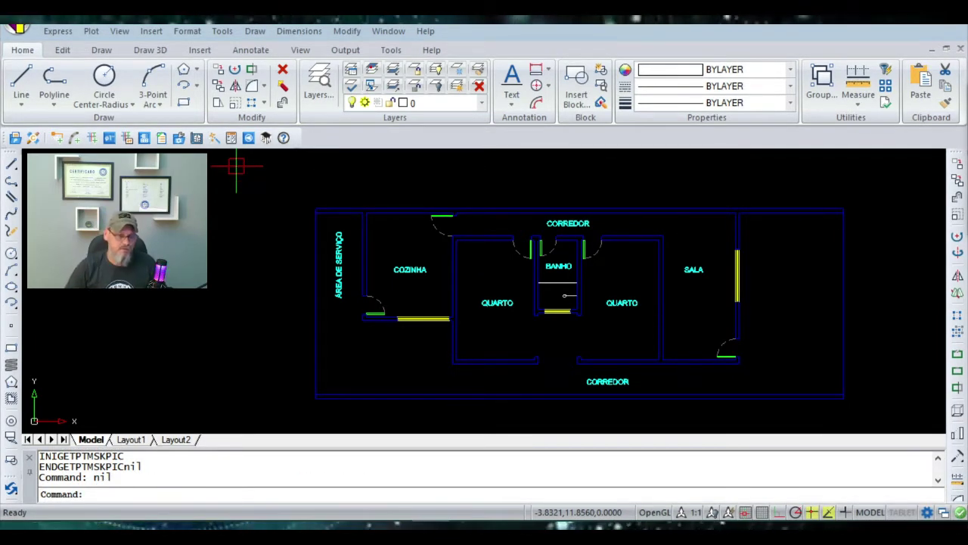
Start creating a new project in the project management dialog, ready for its name
left_click_drag(797, 124, 503, 180)
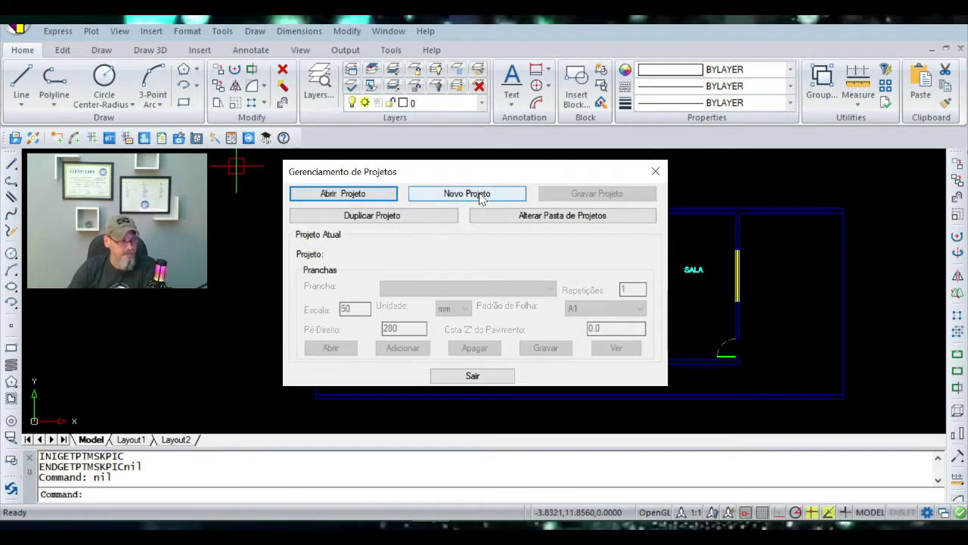
left_click(480, 196)
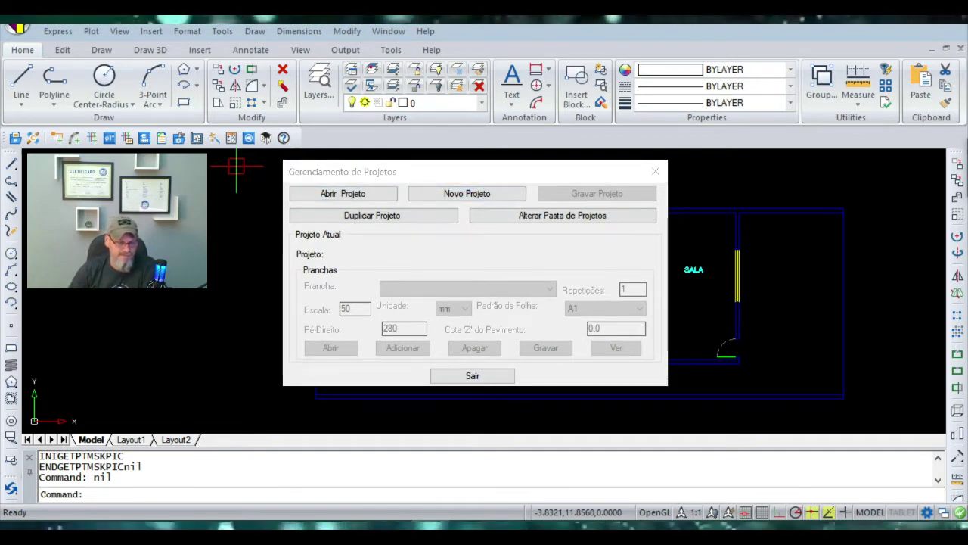
left_click_drag(858, 147, 540, 240)
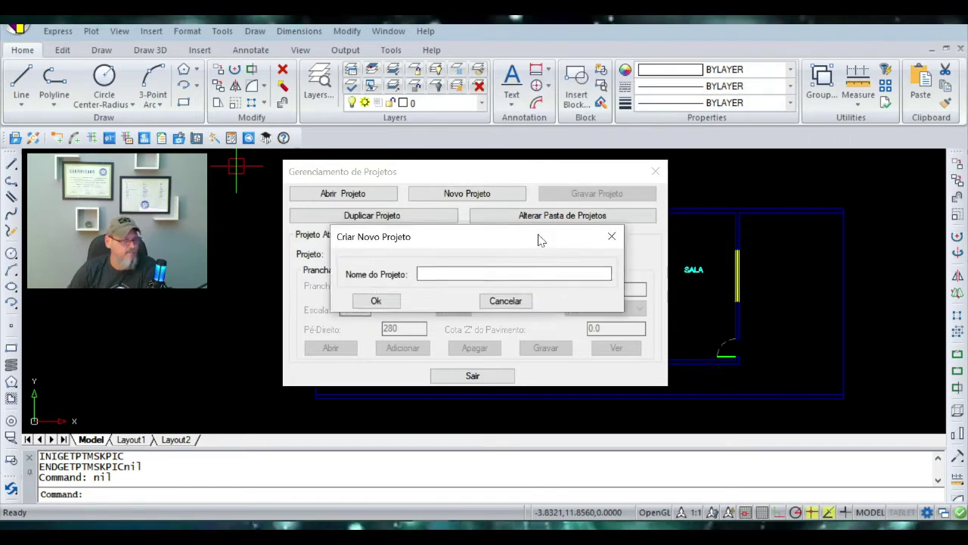
left_click(487, 274)
type("P")
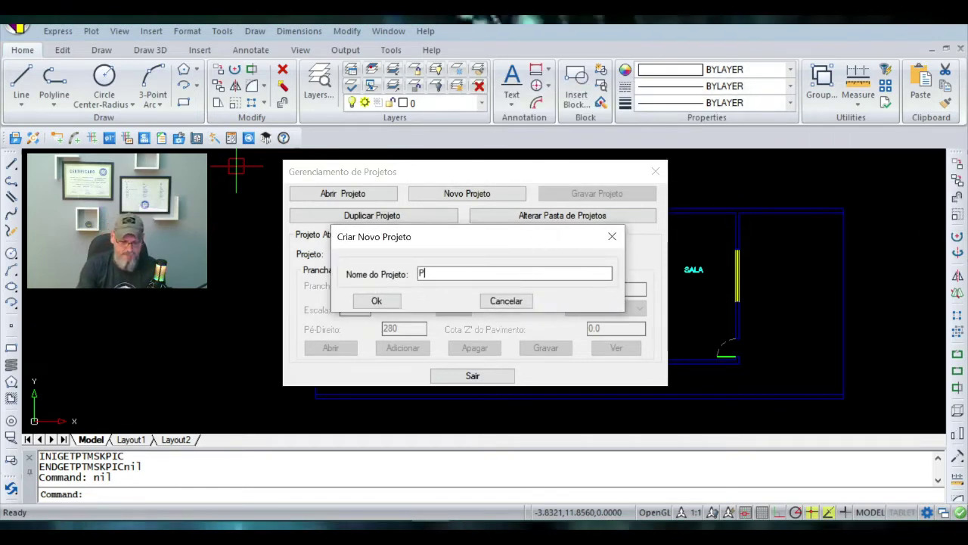
type("DP#")
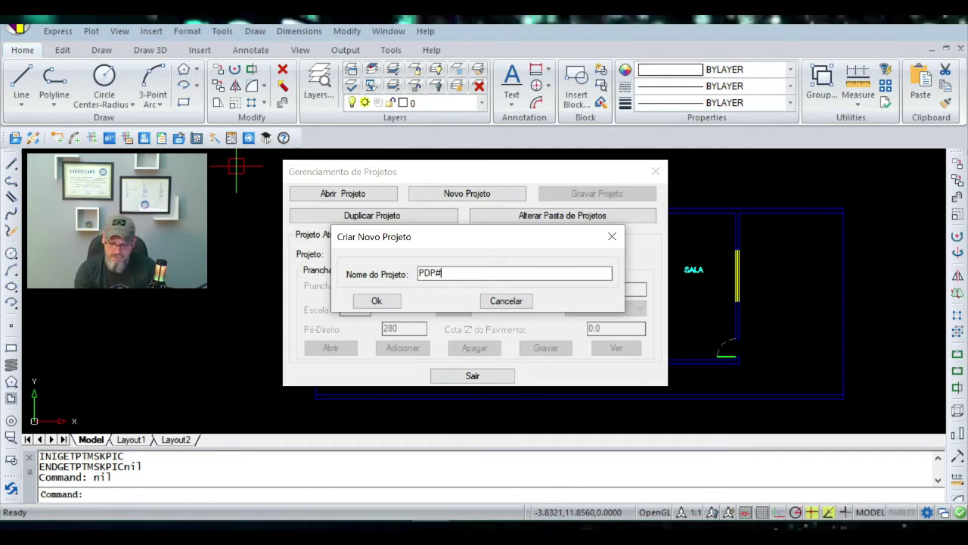
key("BackSpace")
key("BackSpace")
key("BackSpace")
key("BackSpace")
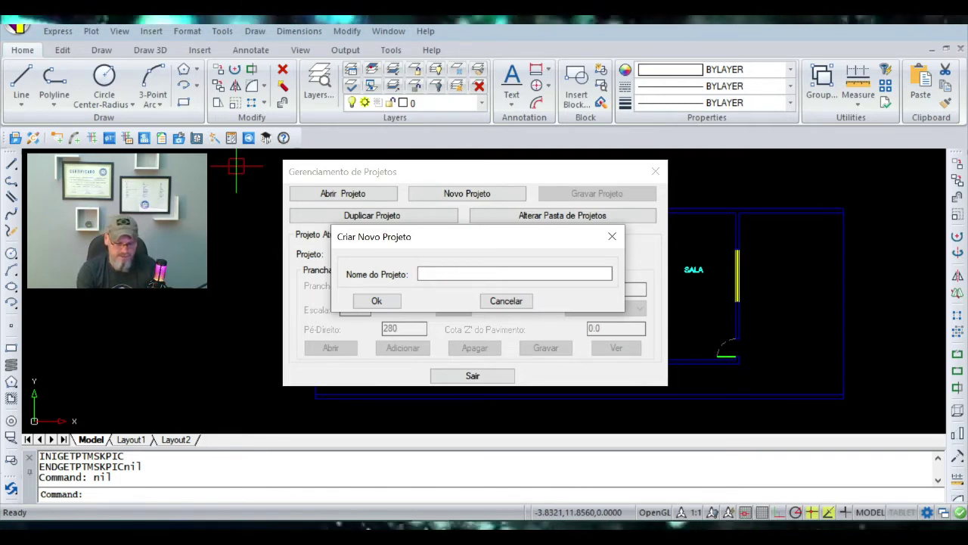
Enter "Aula test sobre CAD Eletrica Predial" as the new project's name
type("AUla")
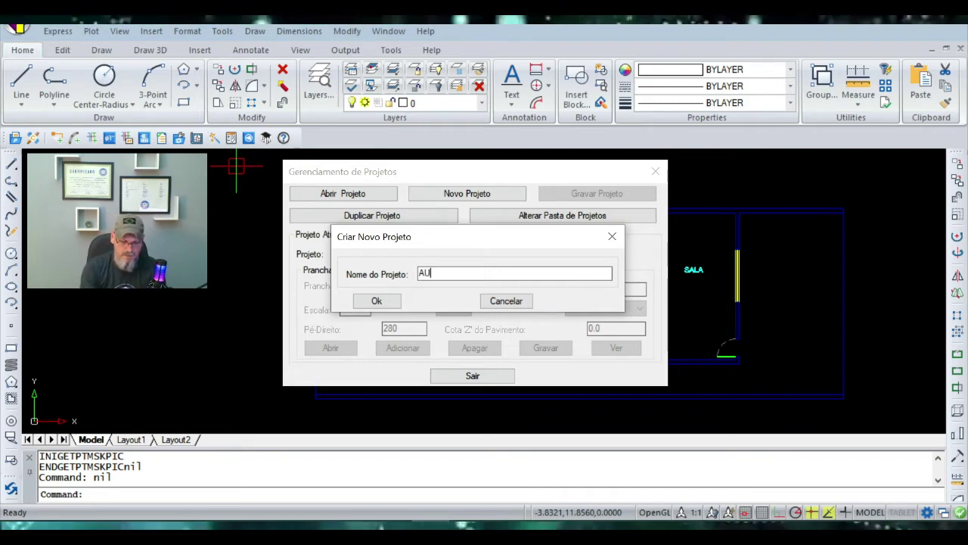
key("BackSpace")
key("BackSpace")
key("BackSpace")
key("BackSpace")
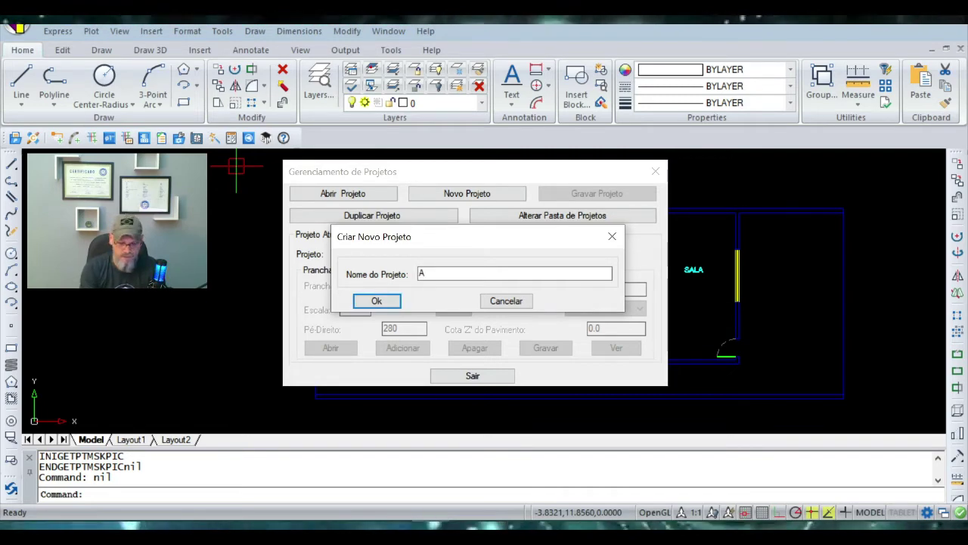
type("ula t")
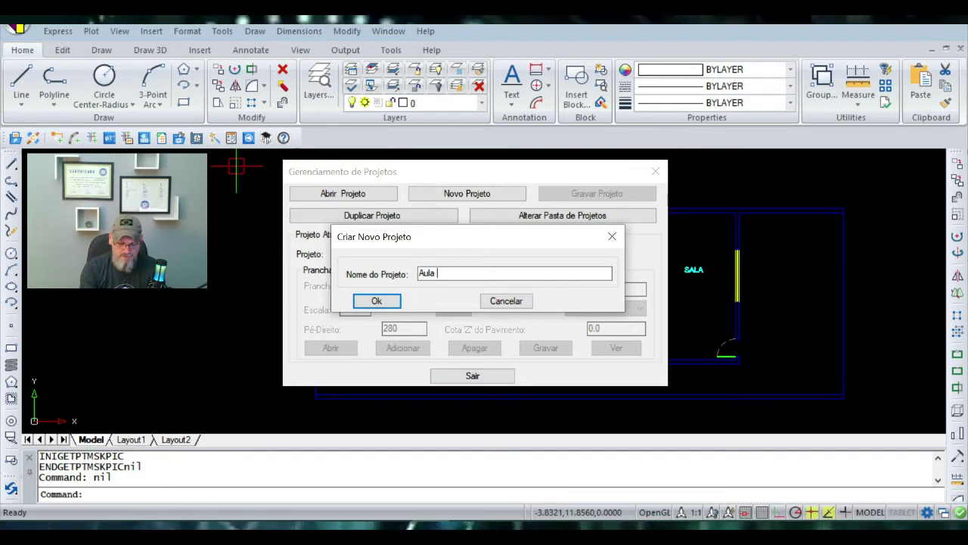
type("est sobre ")
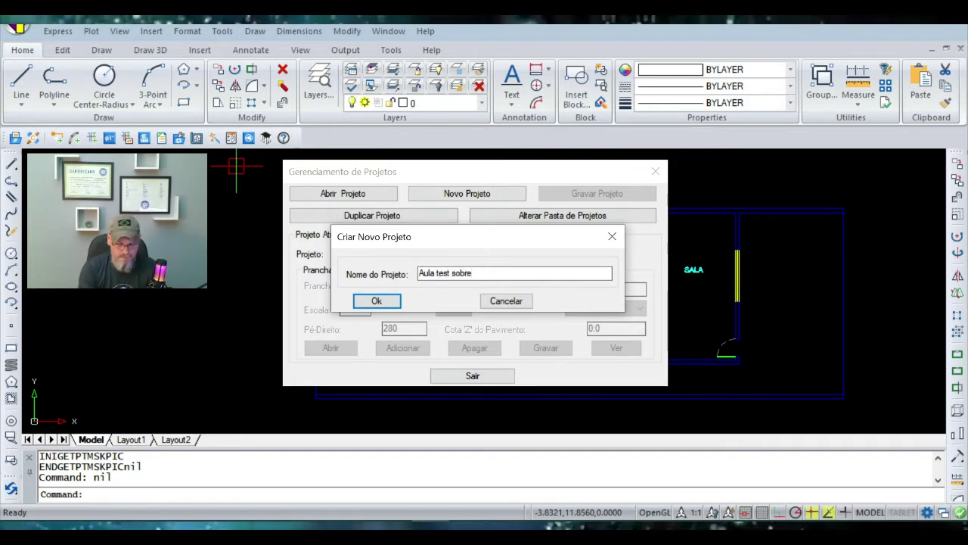
type("Pro")
key("BackSpace")
key("BackSpace")
key("BackSpace")
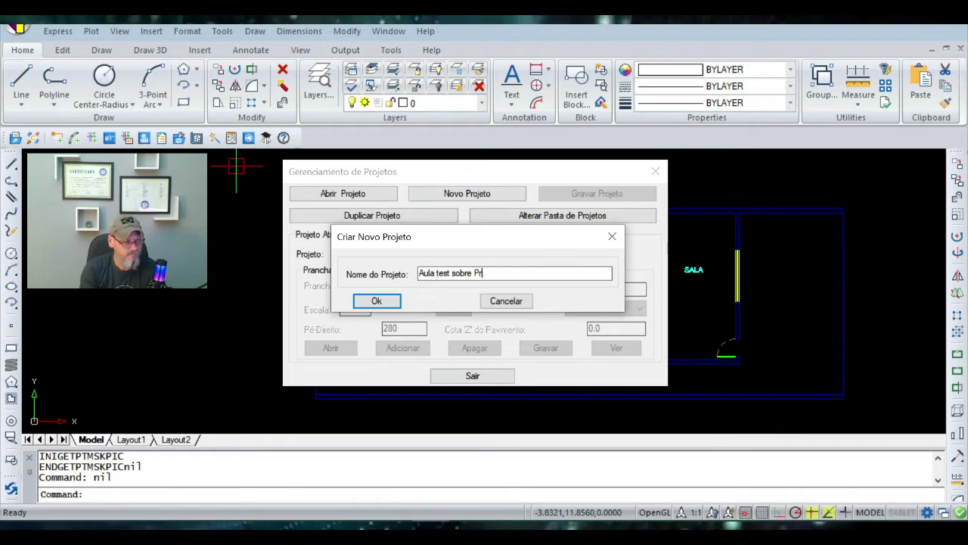
type("CAD ")
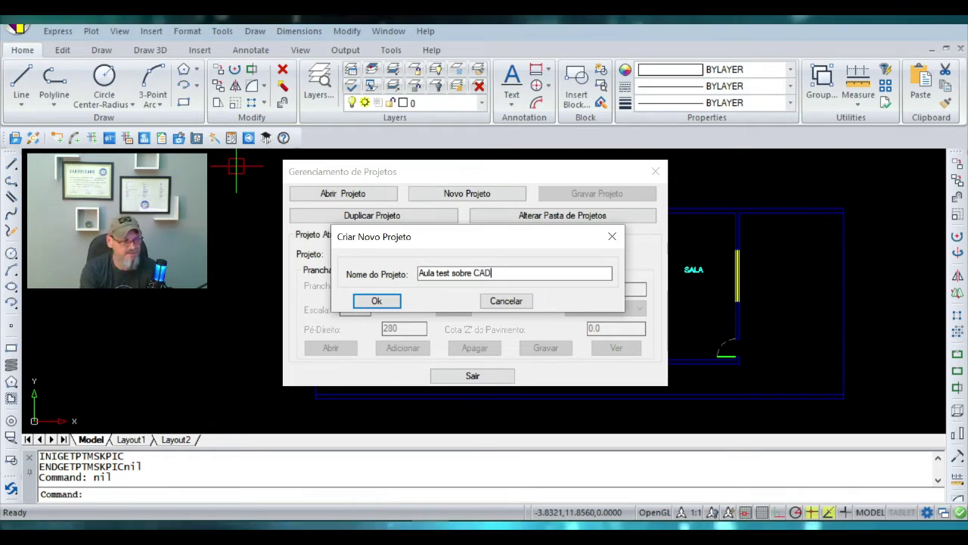
type("Ele")
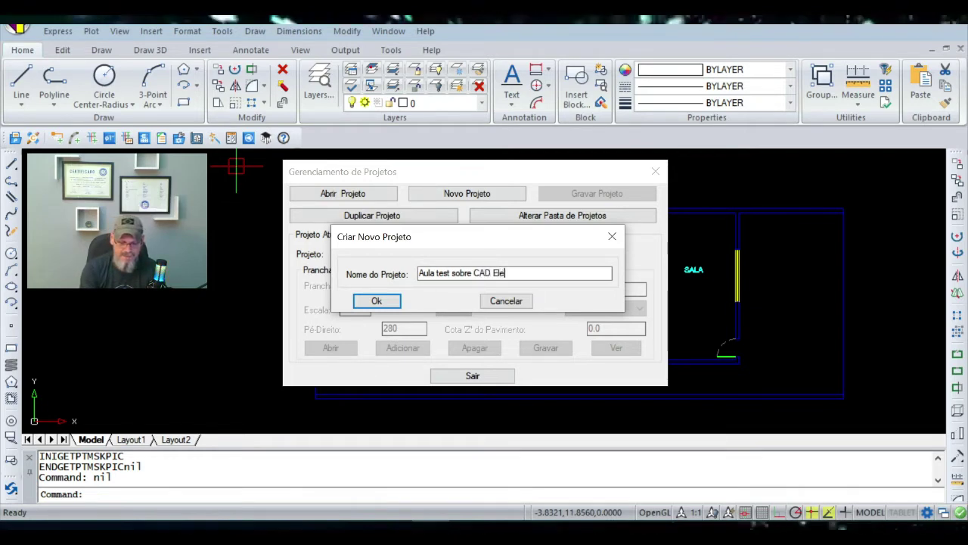
type("trica Prec")
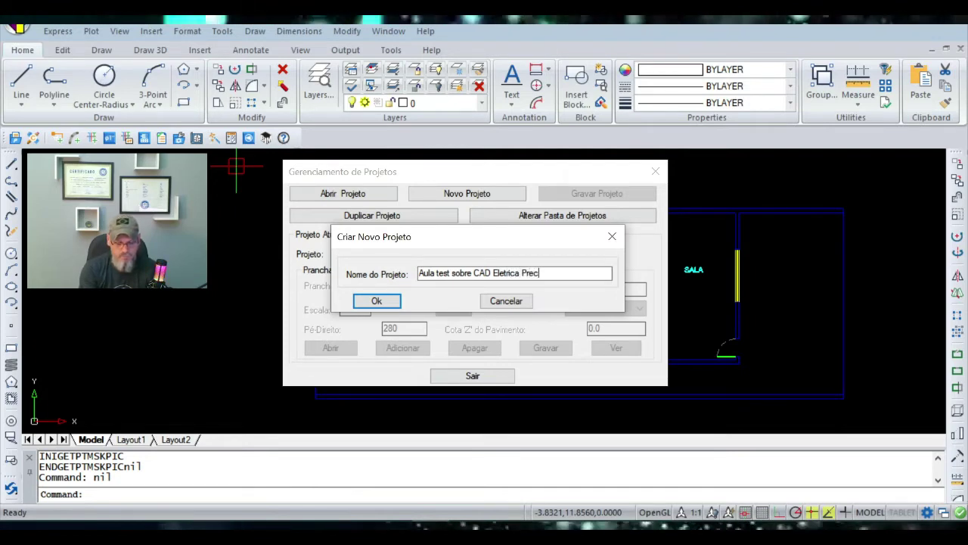
key("BackSpace")
type("dial")
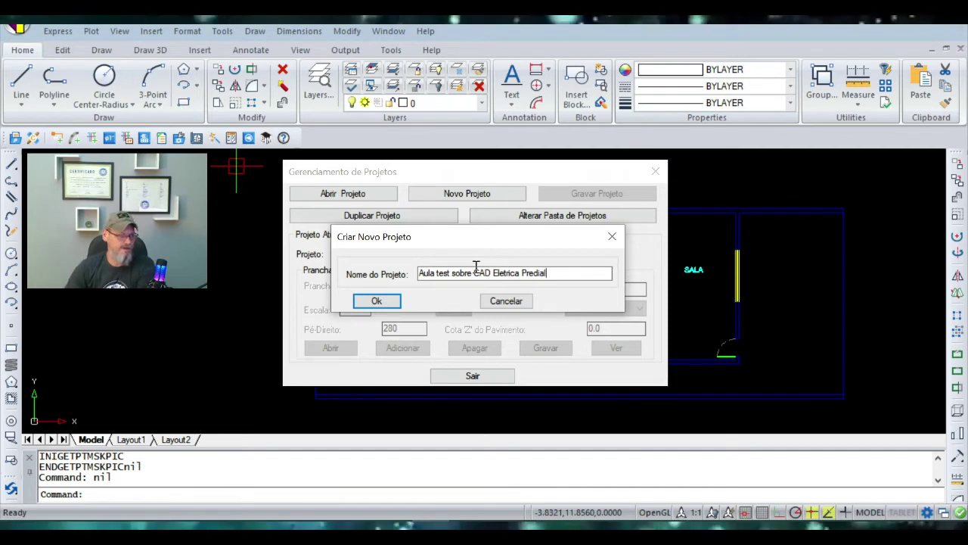
Create the project under the entered name and save it
left_click_drag(562, 275, 384, 269)
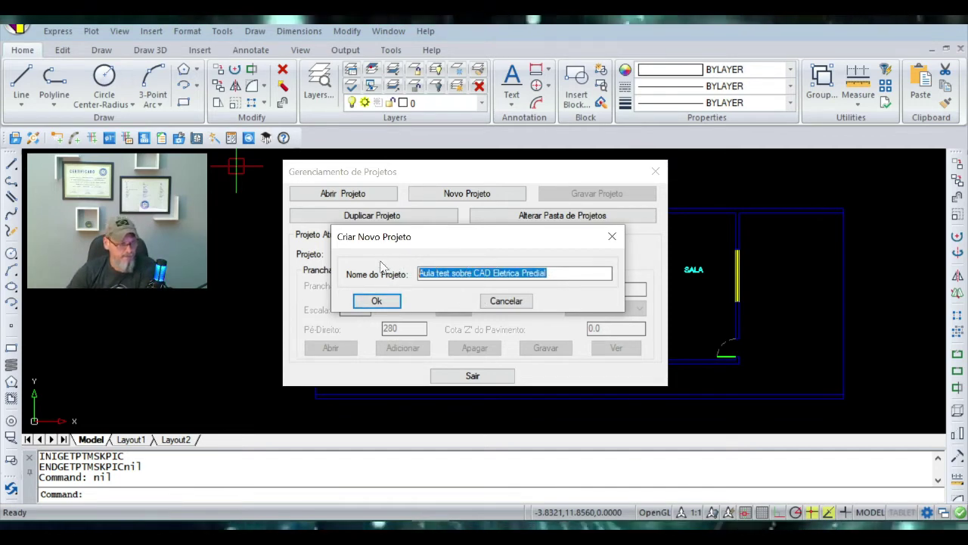
left_click(381, 302)
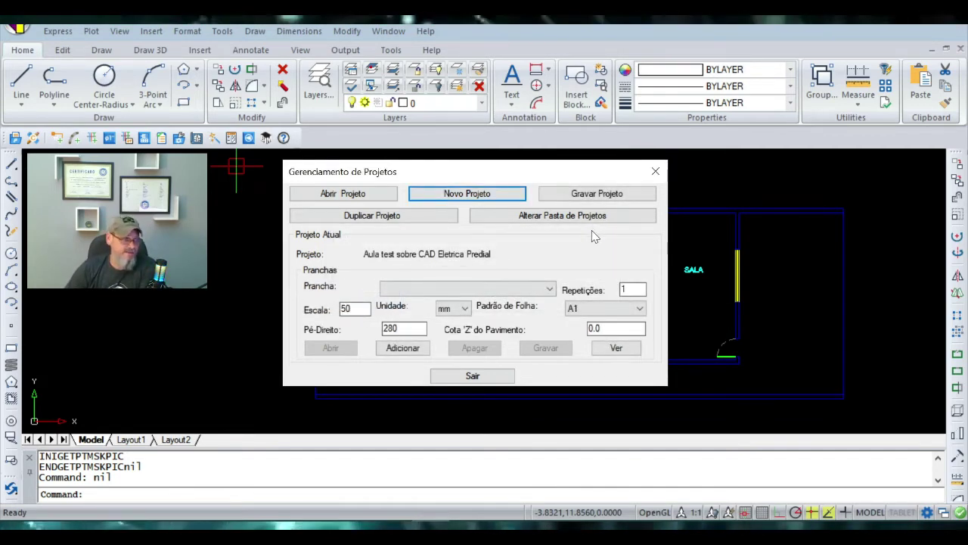
left_click(597, 195)
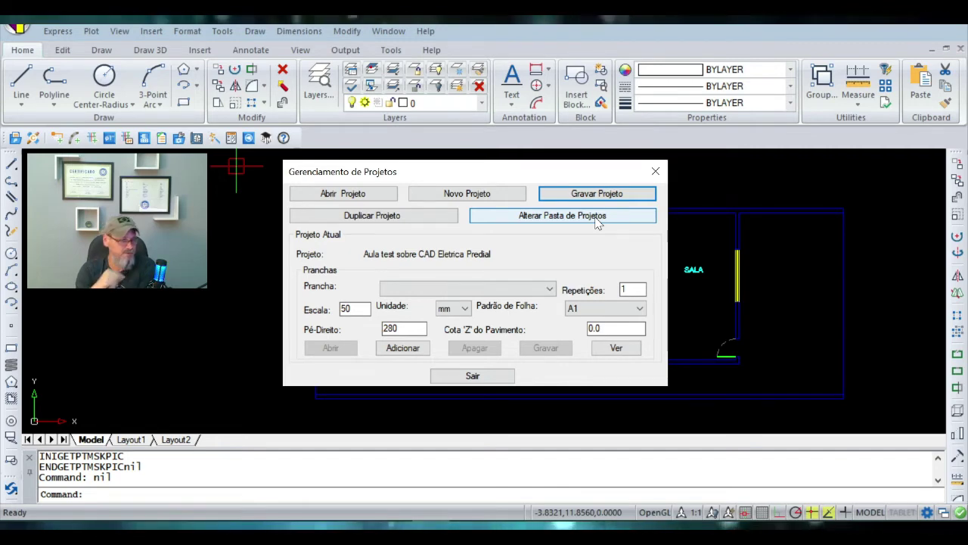
left_click(389, 291)
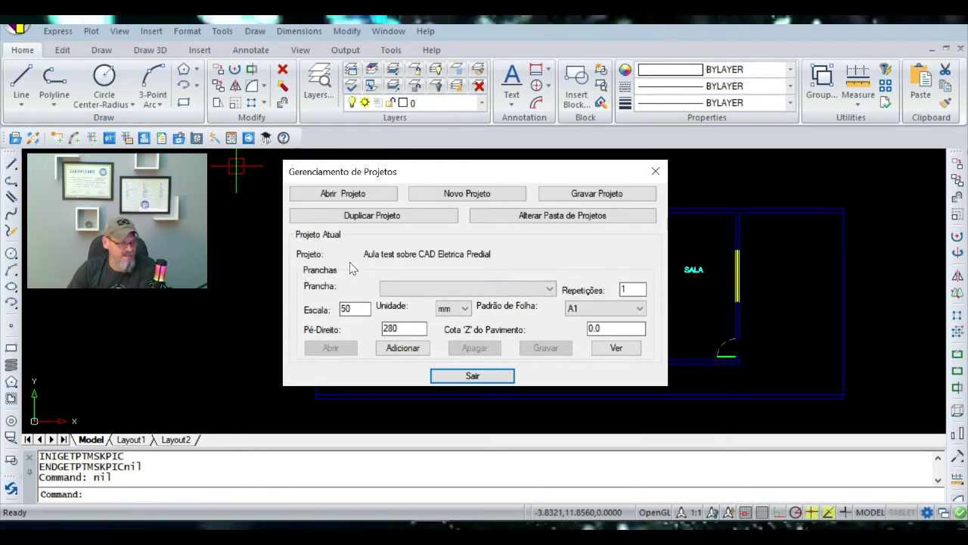
left_click(400, 330)
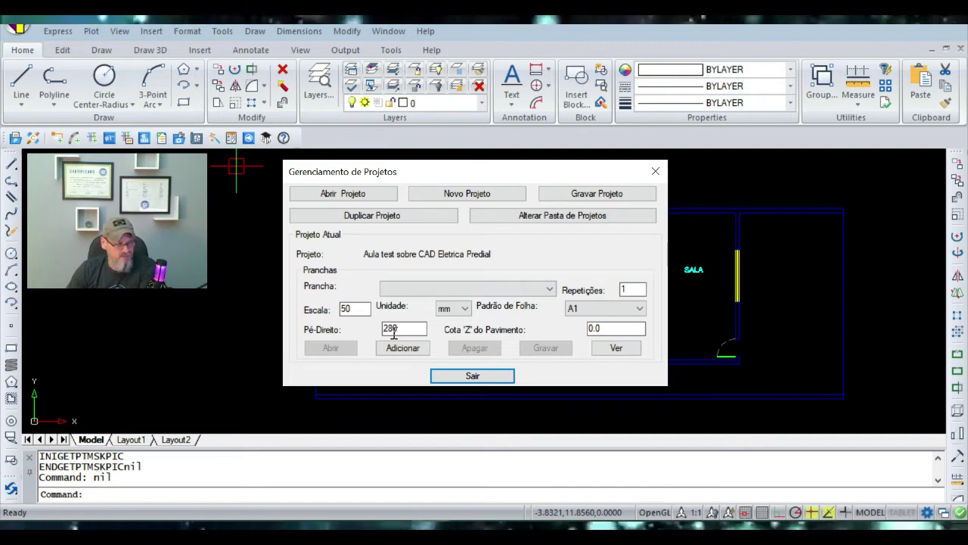
left_click_drag(411, 335, 360, 342)
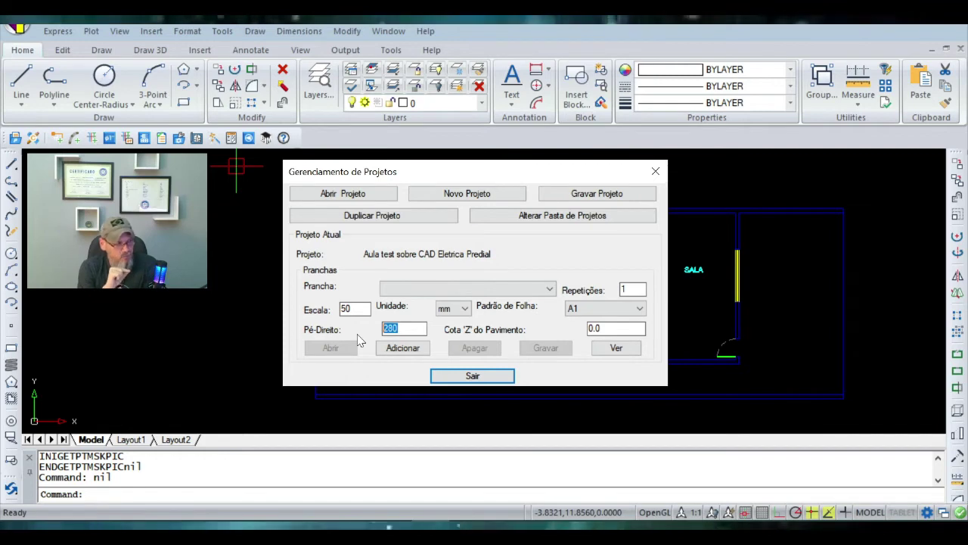
Try m as the sheet's unit, and set it back to mm
left_click(461, 310)
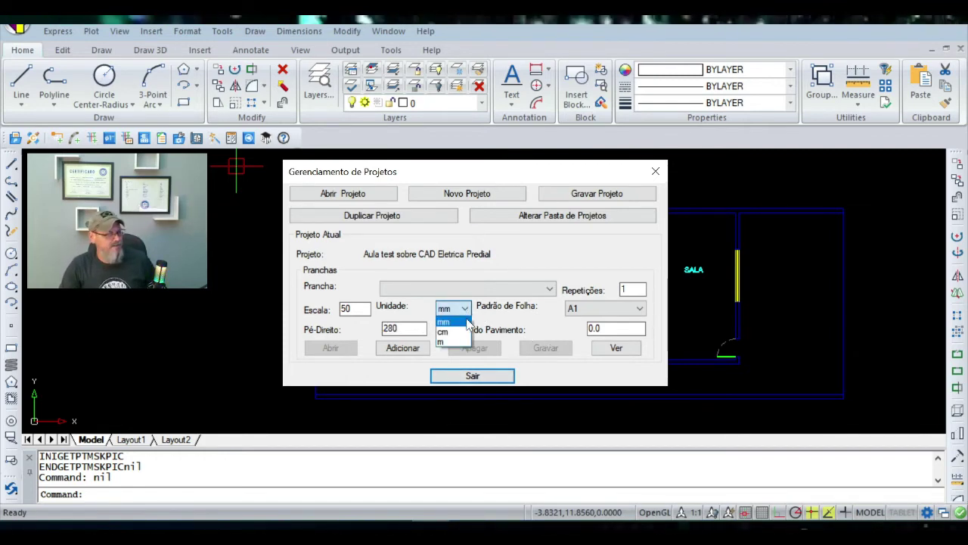
left_click(450, 342)
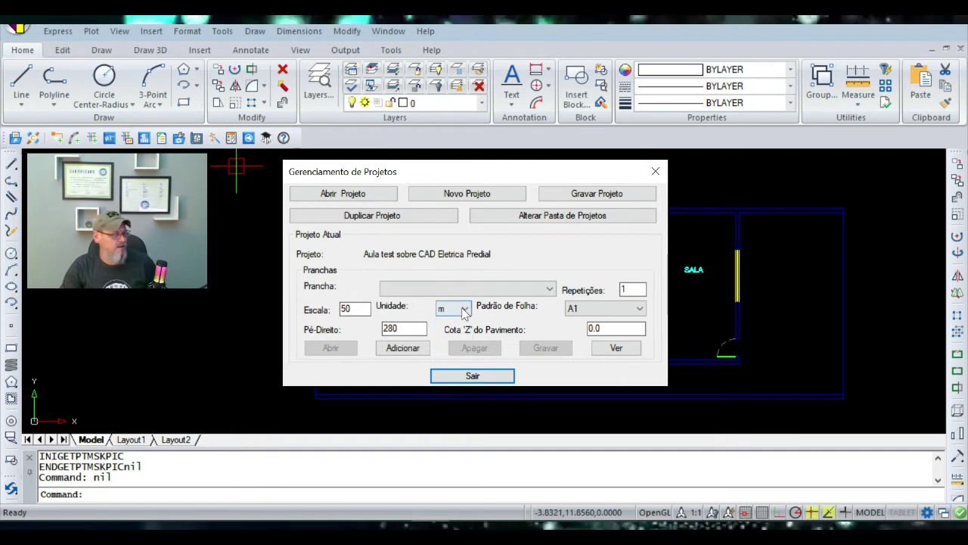
left_click(453, 310)
left_click(445, 342)
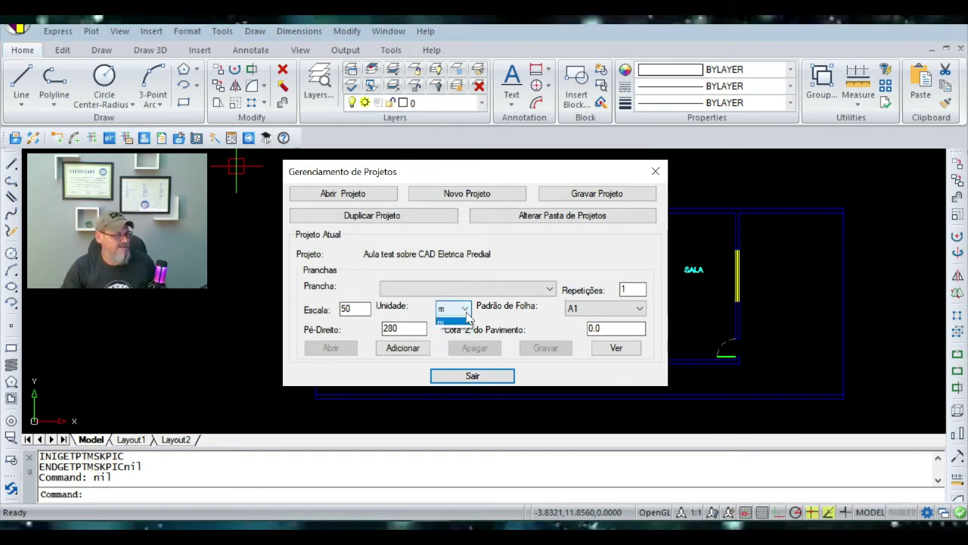
left_click(454, 309)
left_click(445, 322)
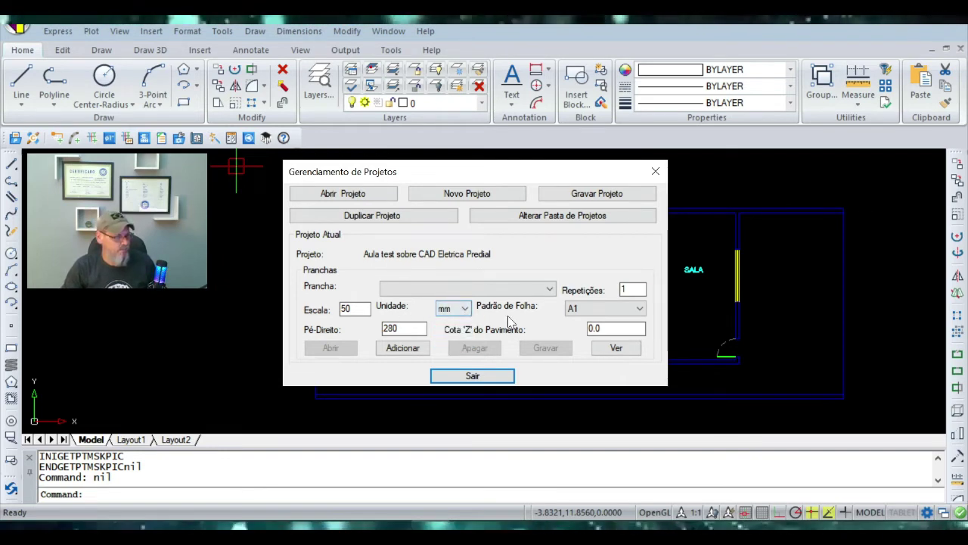
Check the sheet's repetitions and floor Z elevation fields, and try to view the sheet
double_click(628, 289)
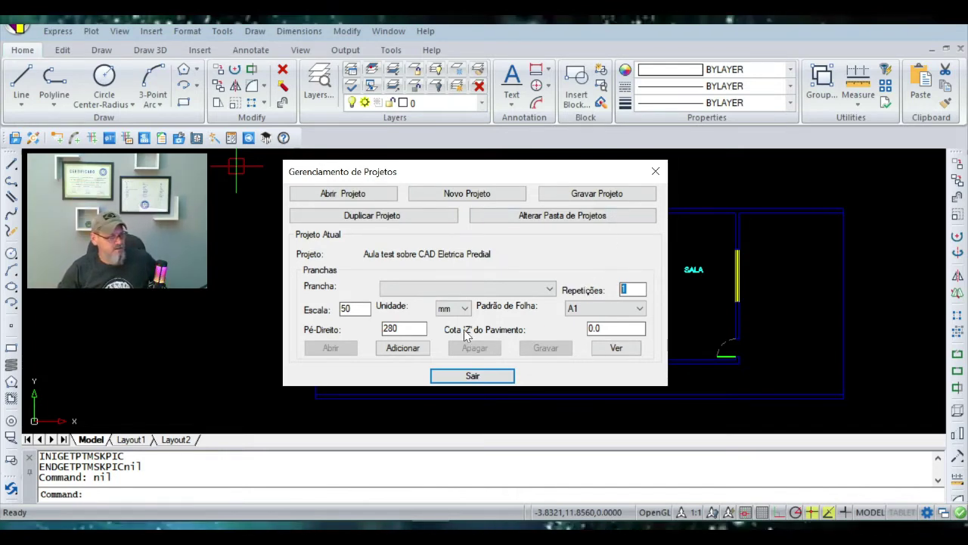
double_click(602, 332)
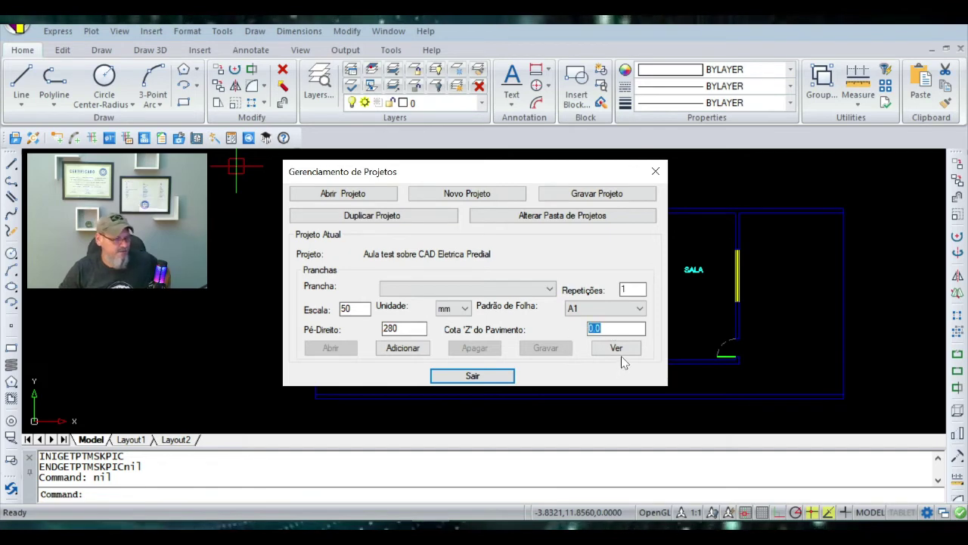
left_click(617, 351)
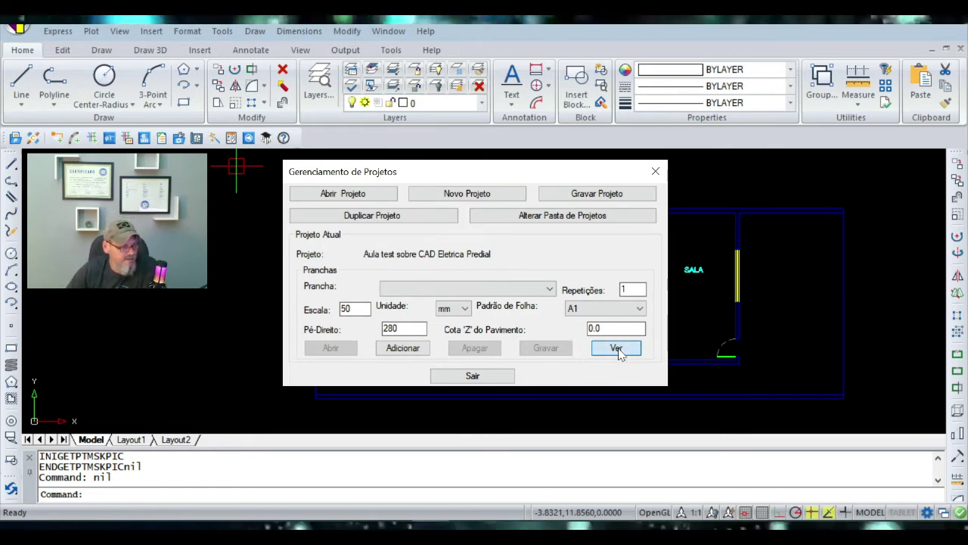
Start adding a sheet to the current project and bring its form over the project management window
left_click(407, 349)
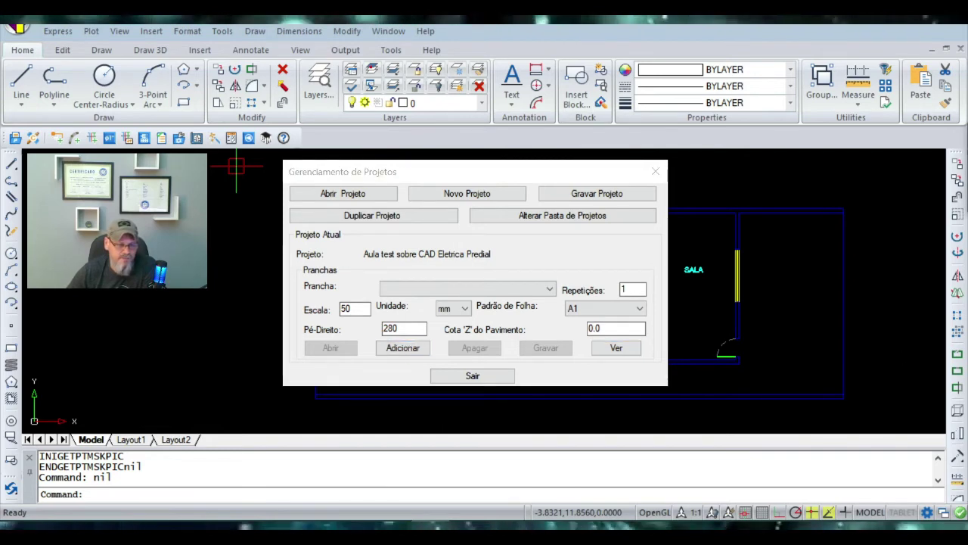
left_click_drag(677, 151, 510, 182)
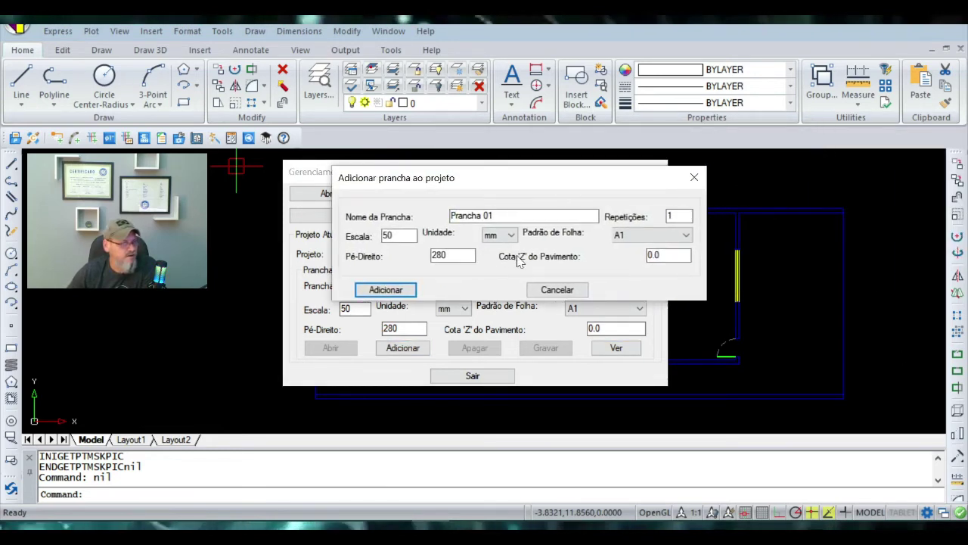
Try m as the new sheet's unit, set it back to mm, and check the available paper sizes
left_click(501, 236)
left_click(493, 271)
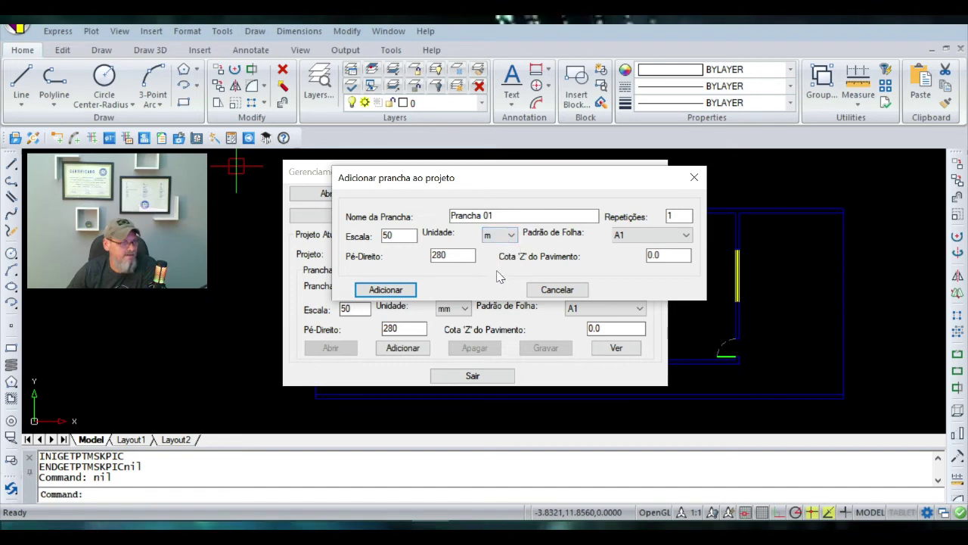
left_click(501, 235)
left_click(493, 250)
left_click(647, 235)
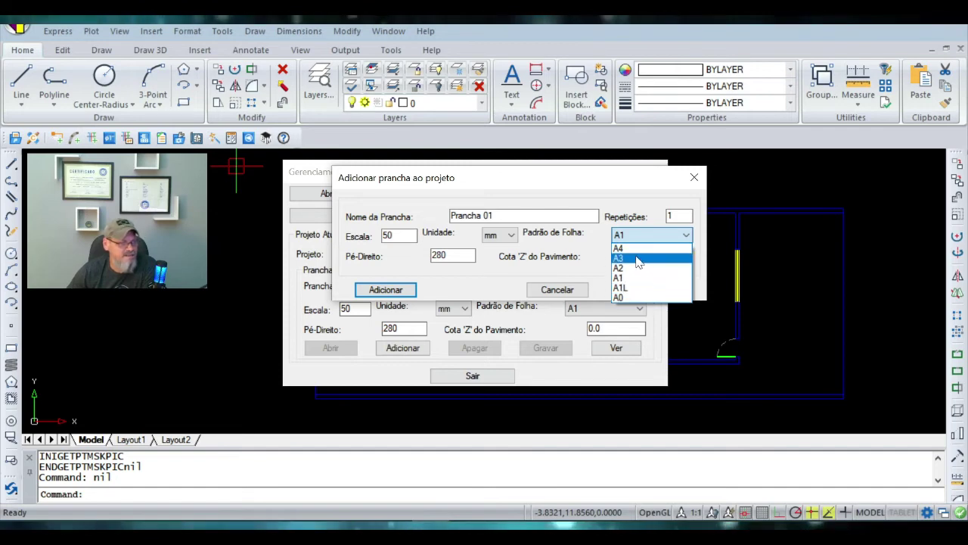
left_click(609, 211)
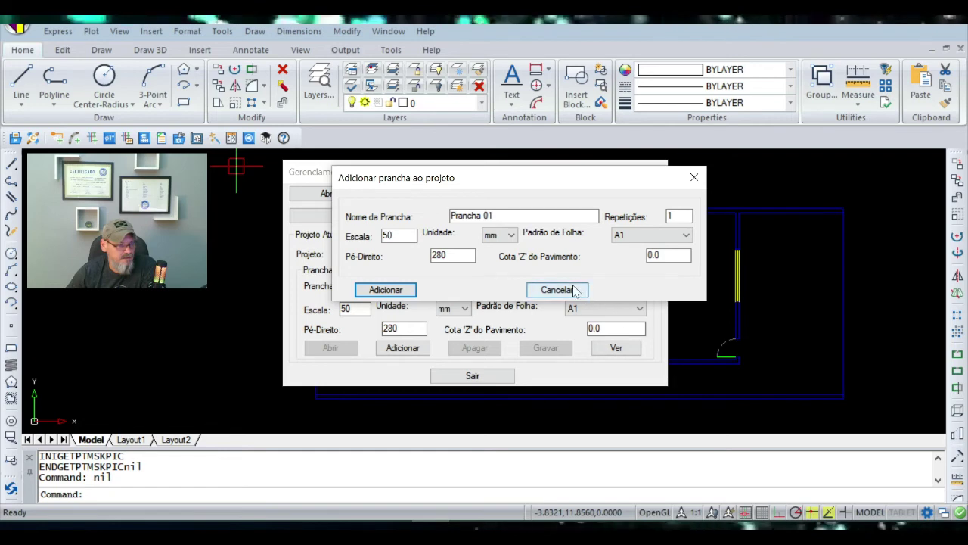
Add the sheet Prancha 01 with scale 50, unit mm and paper size A1, and save the project
left_click_drag(512, 215, 338, 216)
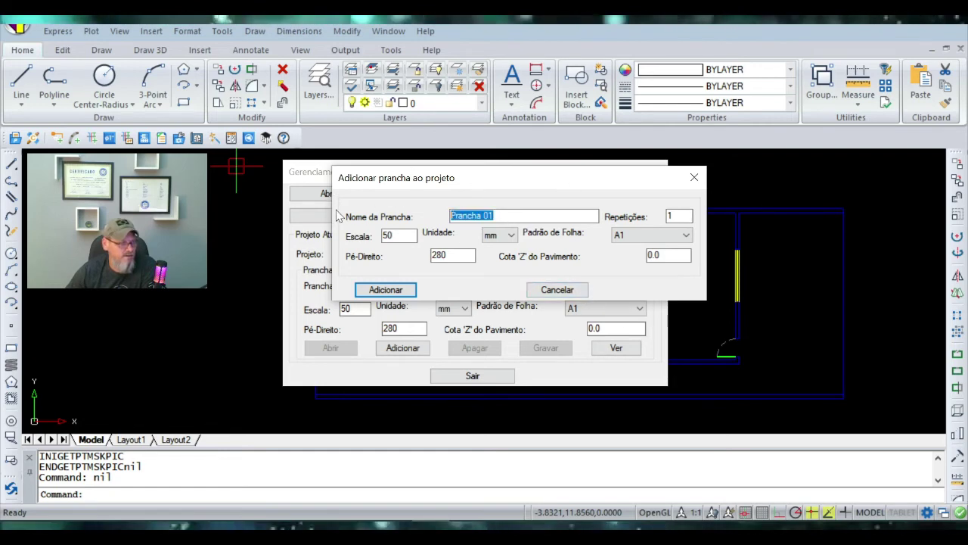
mouse_move(442, 181)
left_mouse_down()
mouse_move(365, 84)
mouse_move(424, 75)
mouse_move(433, 165)
left_mouse_up()
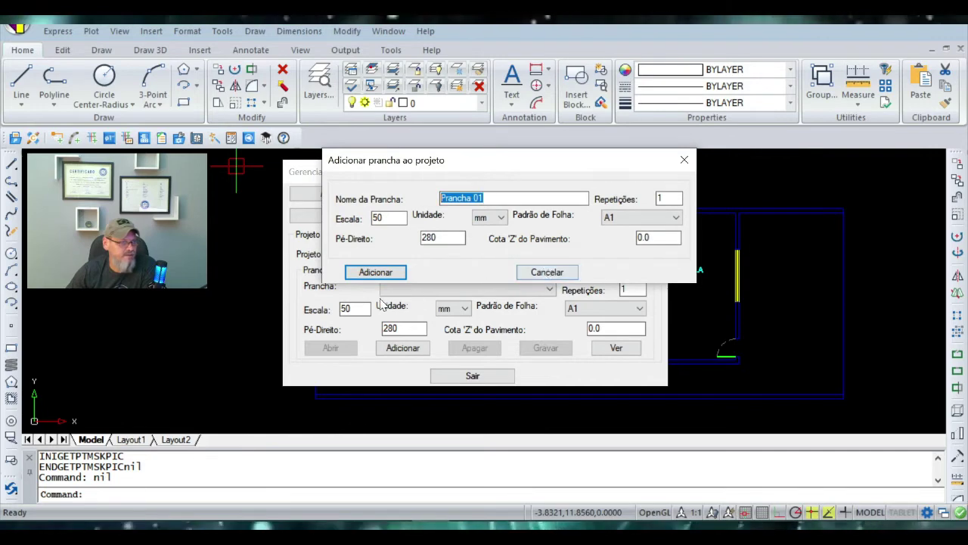
left_click(372, 272)
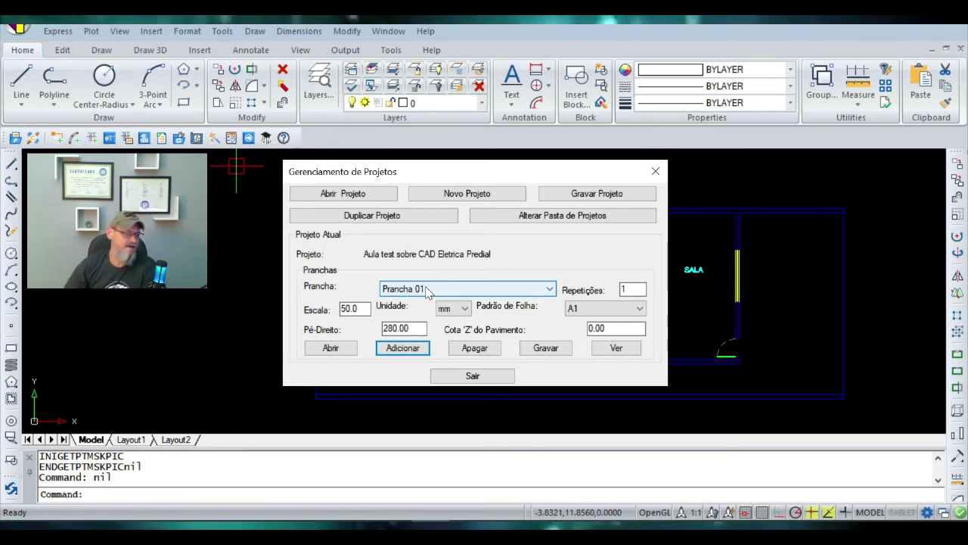
left_click(581, 196)
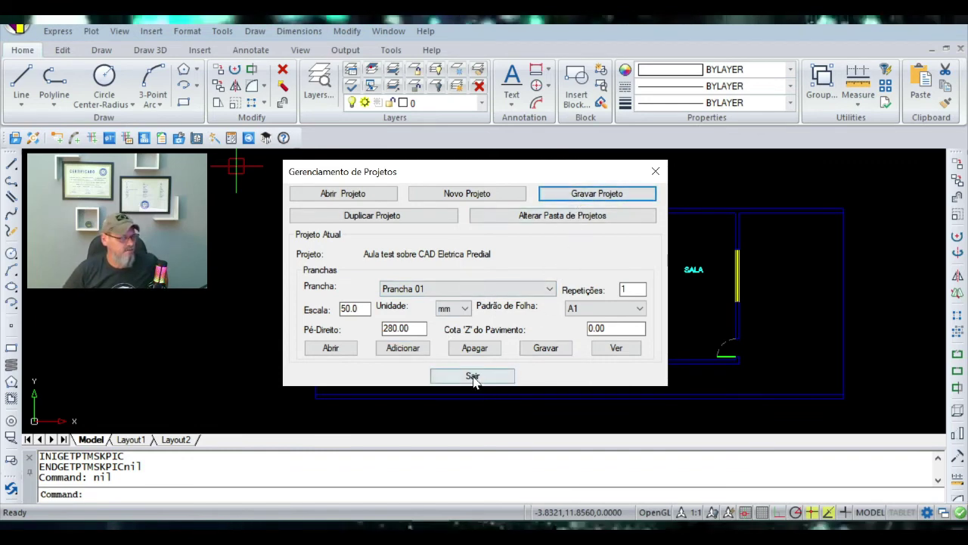
Check which projects can be duplicated without duplicating any, and close the project management window
left_click(383, 217)
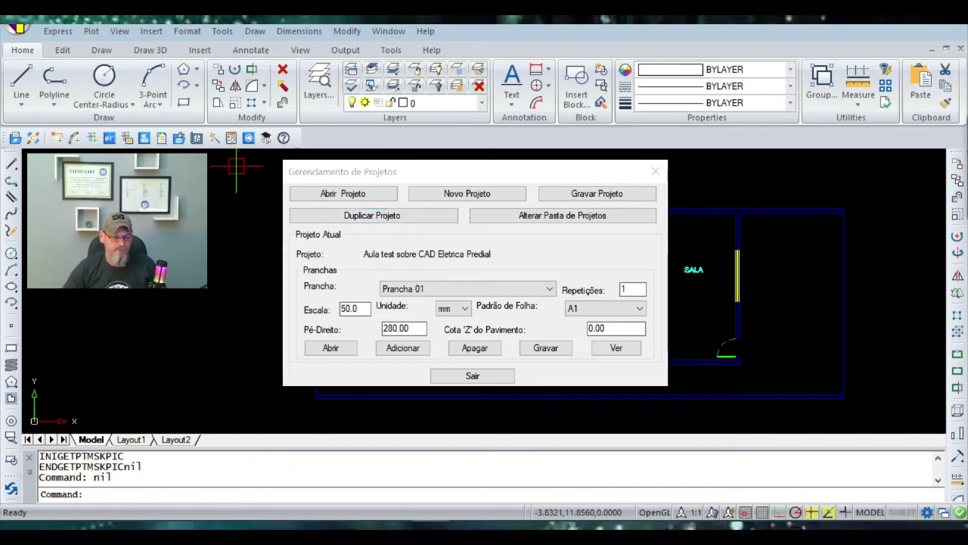
left_click_drag(876, 143, 573, 113)
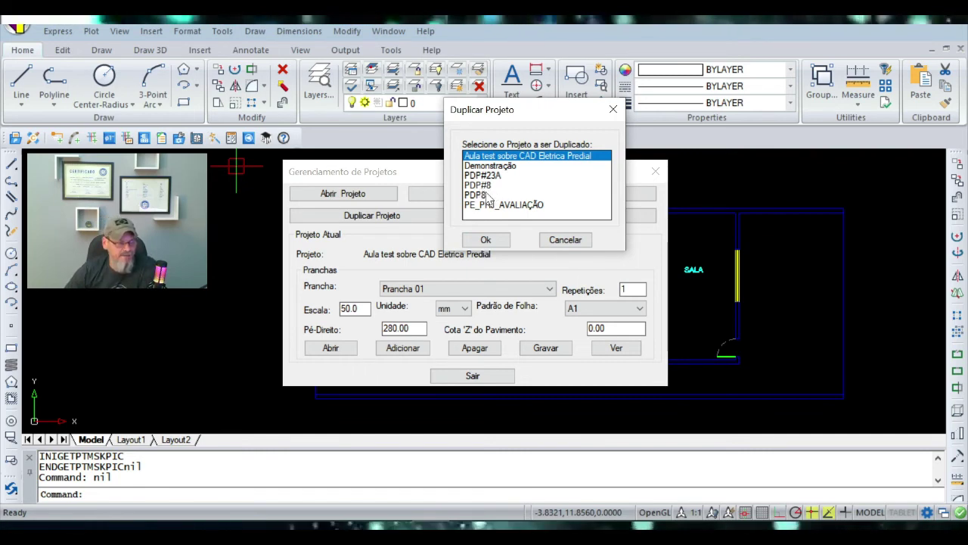
left_click(570, 247)
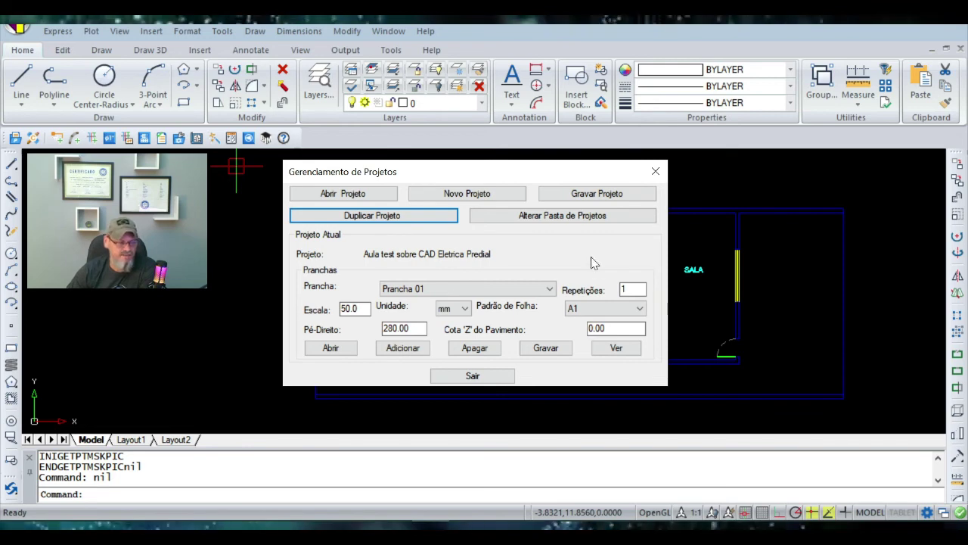
left_click(473, 375)
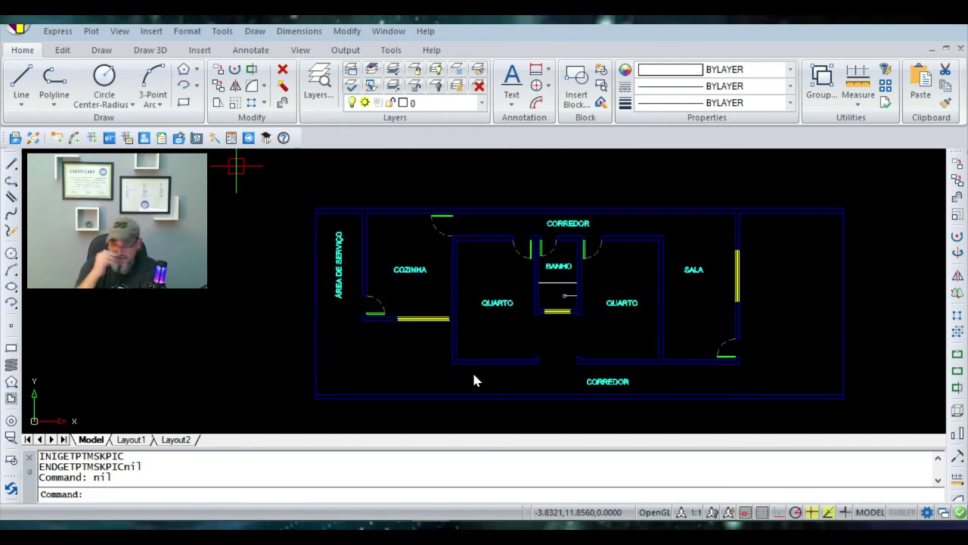